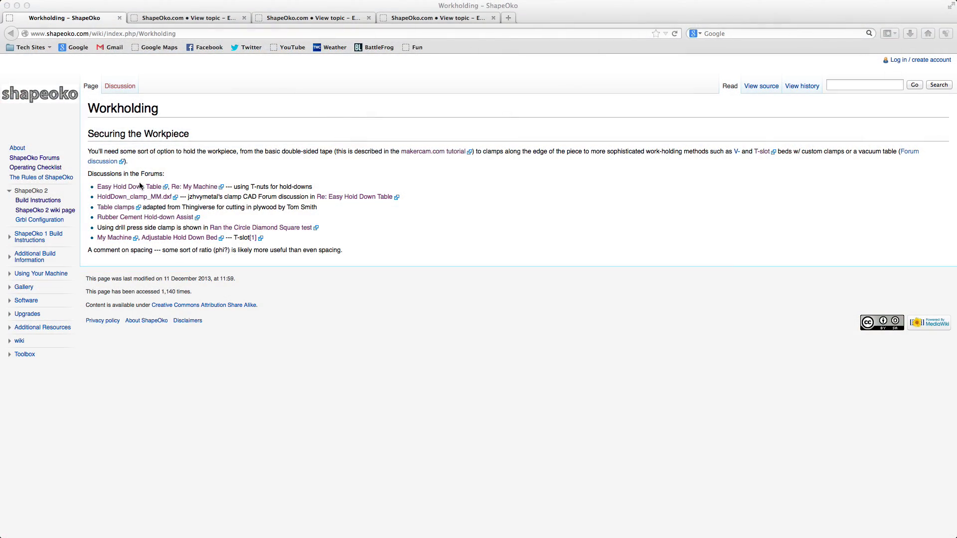
Step: Bring up the Easy Hold Down Table forum topic and scroll through its t-nut posts
left_click(139, 188)
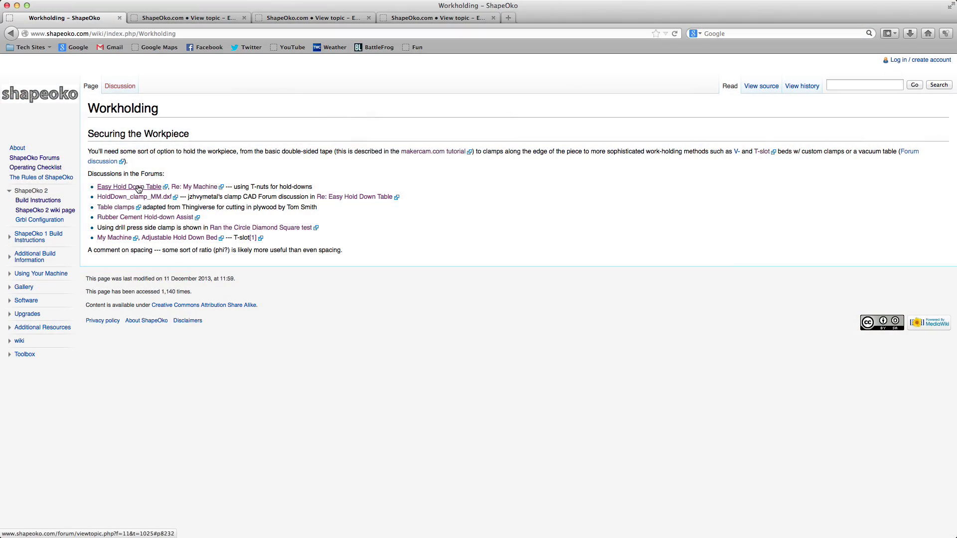
left_click(169, 19)
scroll(167, 147, "down", 15)
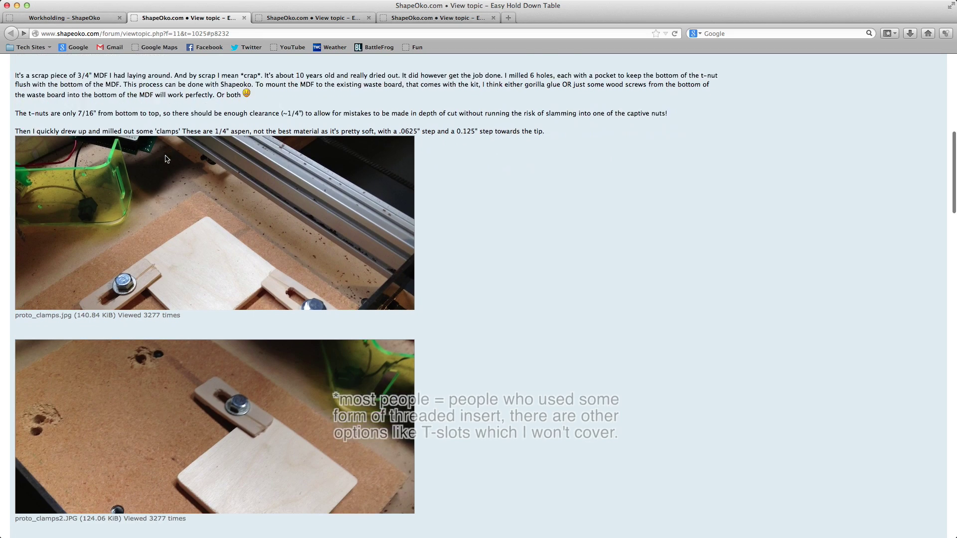
scroll(166, 155, "down", 8)
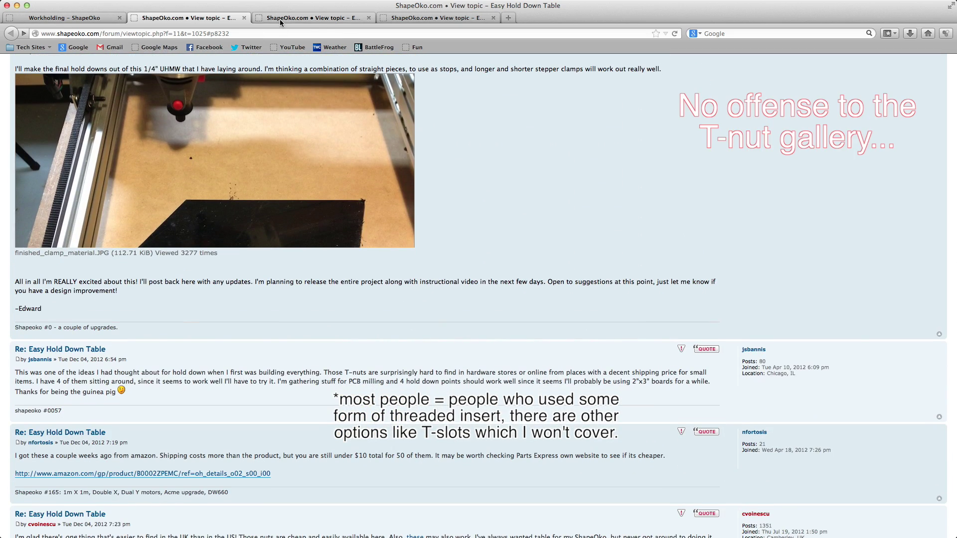
Step: Go to the topic's second page and scroll through the clamp posts and MDF cutout photo
left_click(280, 19)
scroll(424, 83, "down", 20)
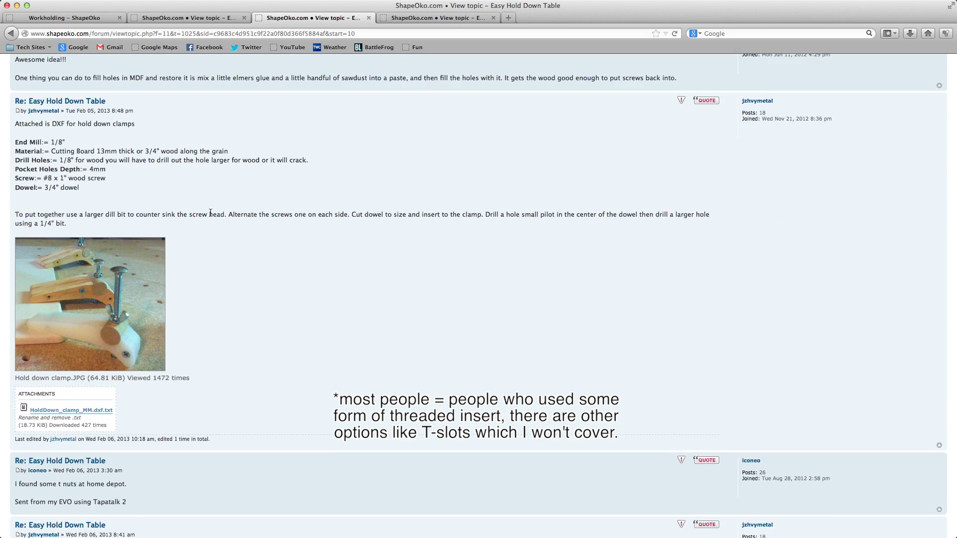
scroll(144, 259, "down", 5)
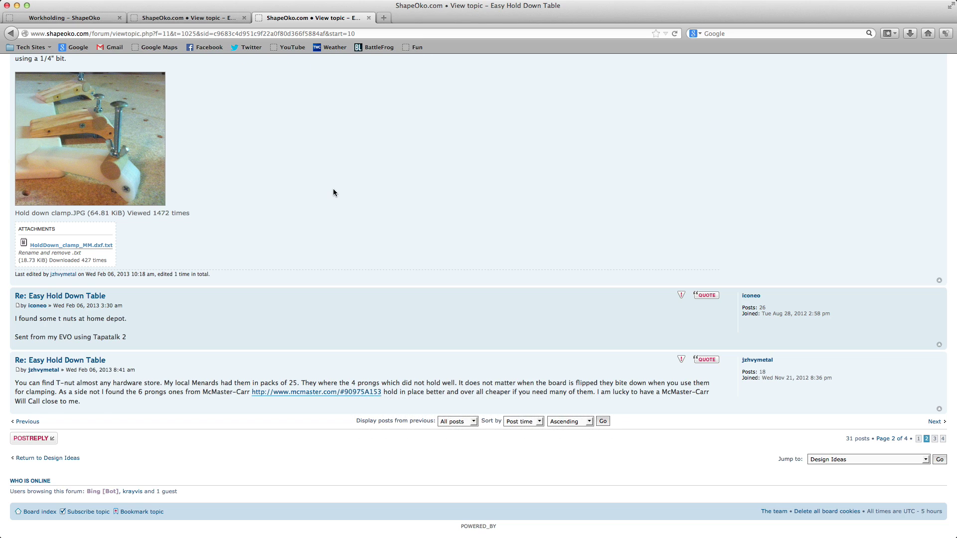
scroll(334, 192, "up", 5)
scroll(133, 192, "up", 1)
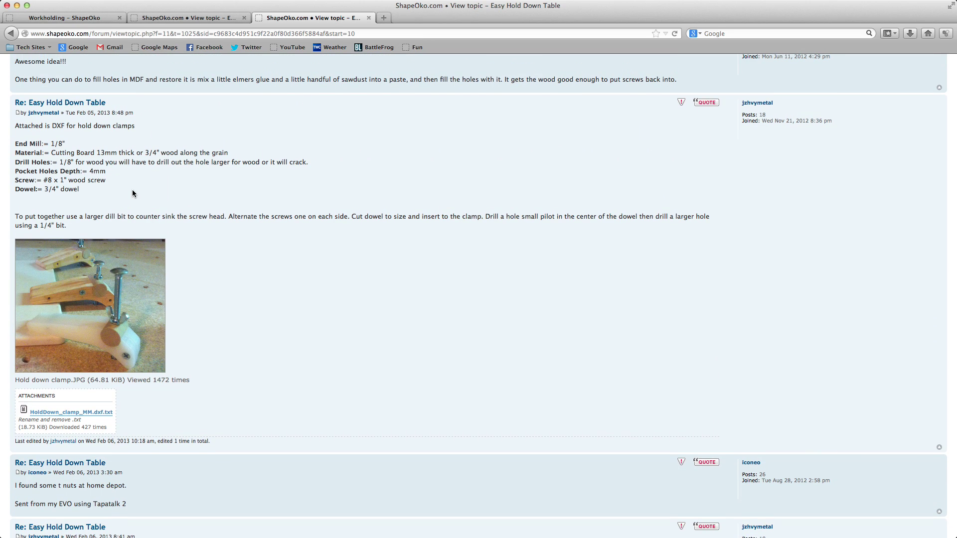
scroll(132, 194, "up", 15)
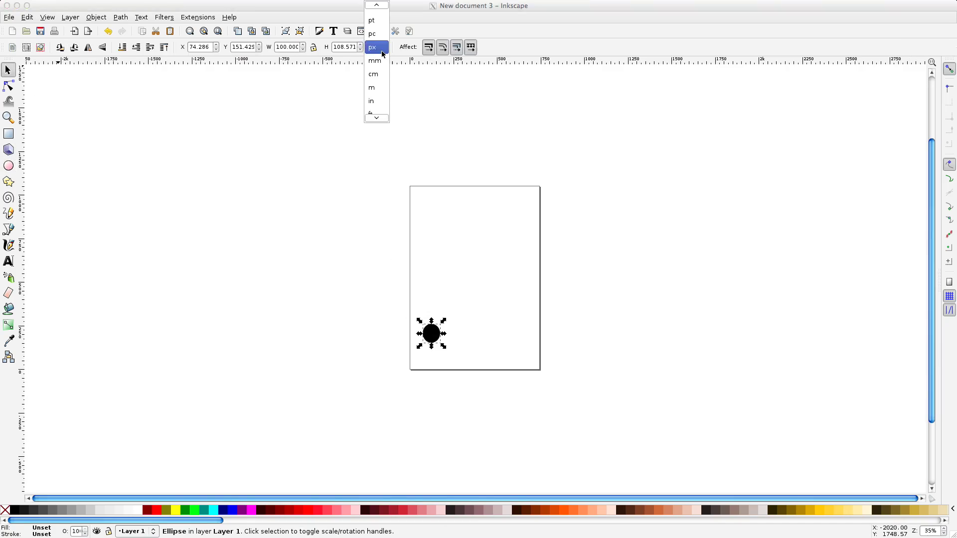
Step: Show the circle's position and size in mm, then draw a second circle
left_click(379, 88)
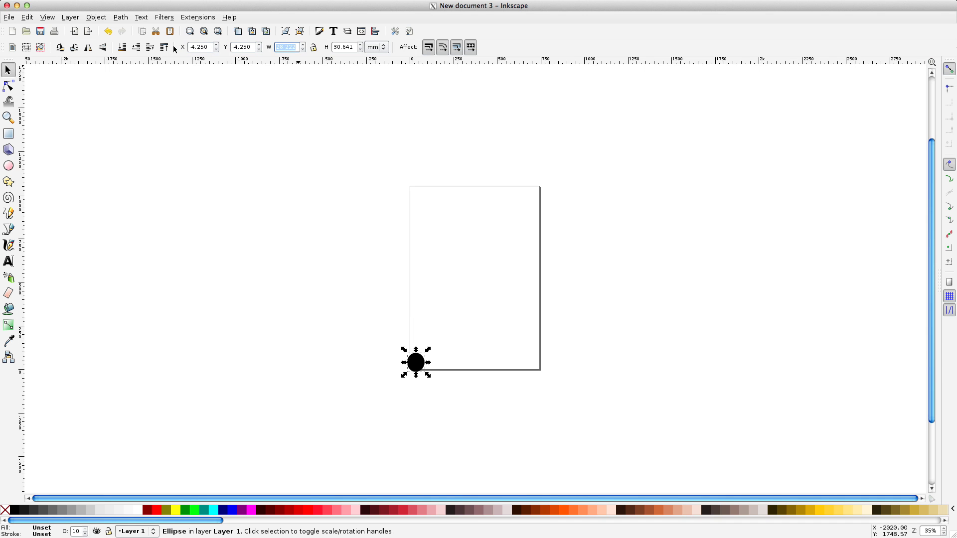
scroll(414, 372, "up", 6, "ctrl")
left_click(467, 201)
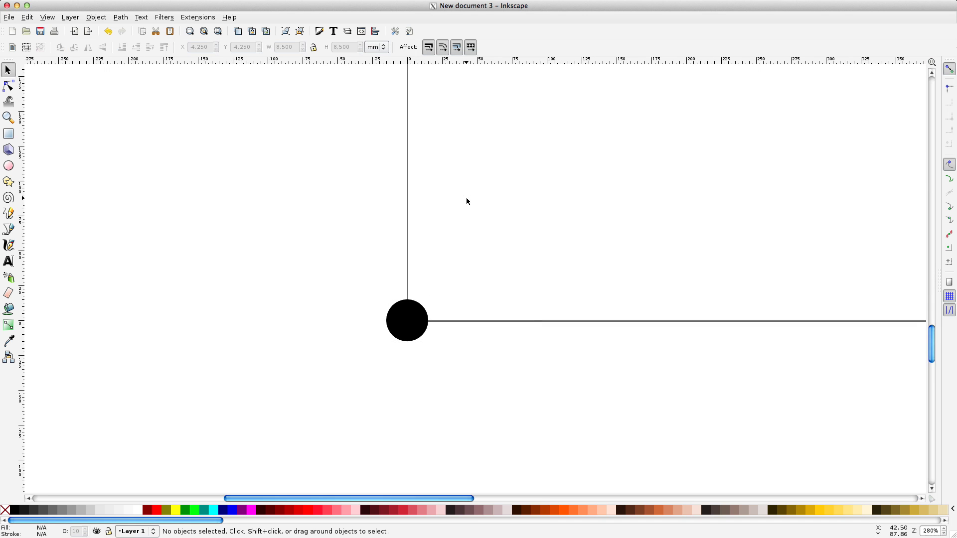
left_click(9, 167)
left_click_drag(500, 165, 553, 214)
Step: Place the new circle at X and Y -5.875 mm and size it to 11.75 mm
left_click(8, 71)
type("-5.875")
key("Tab")
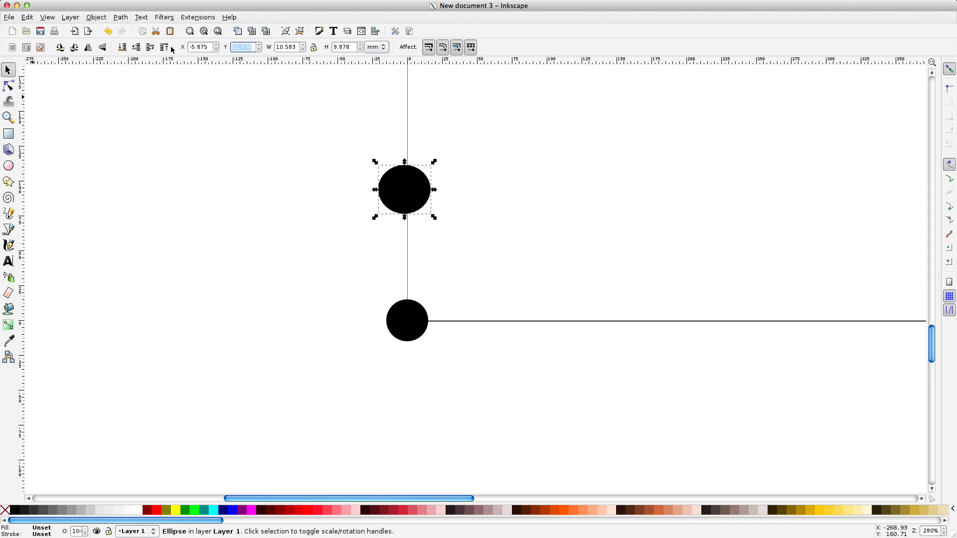
type("-5.875")
key("Tab")
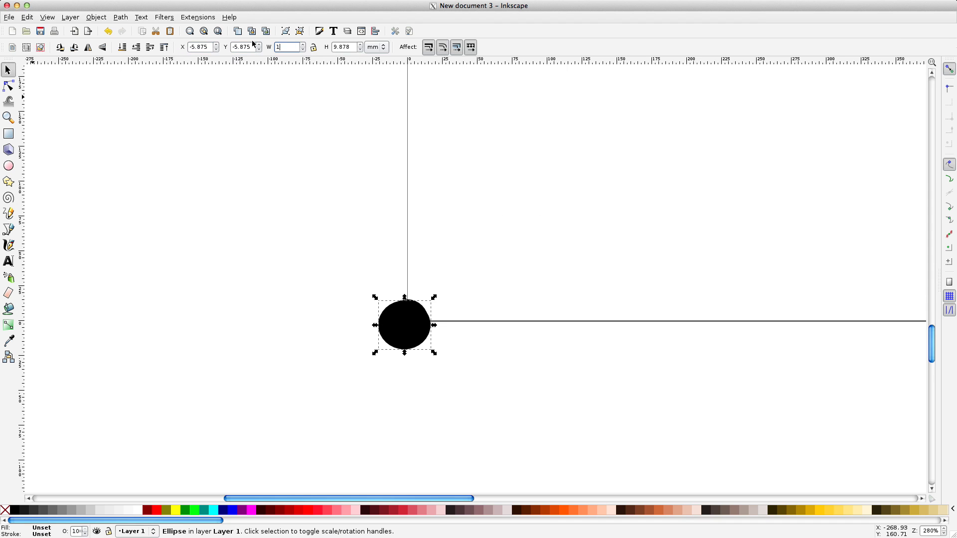
type("0")
key("Return")
left_click(297, 147)
Step: Raise the small circle to the top above the larger one
left_click(411, 321)
left_click(411, 321)
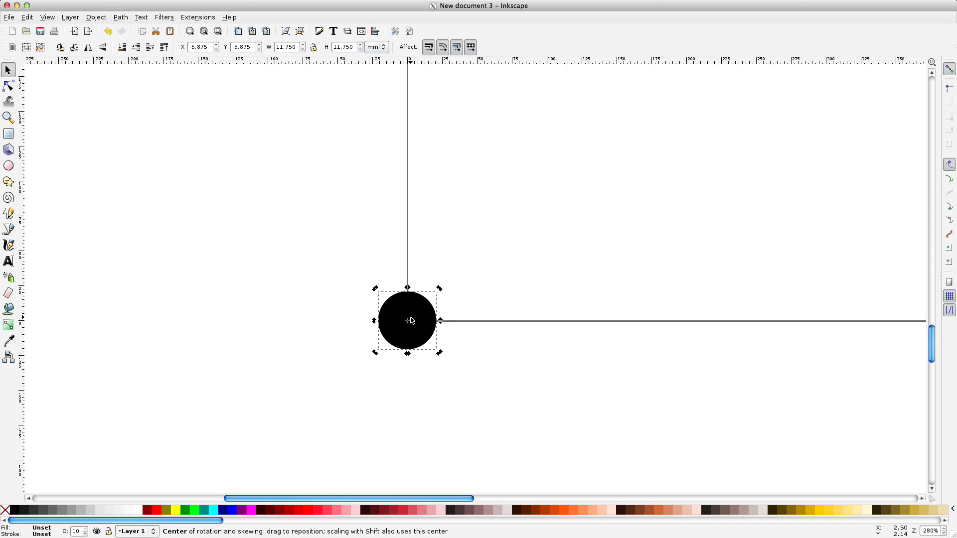
left_click(96, 17)
left_click(102, 175)
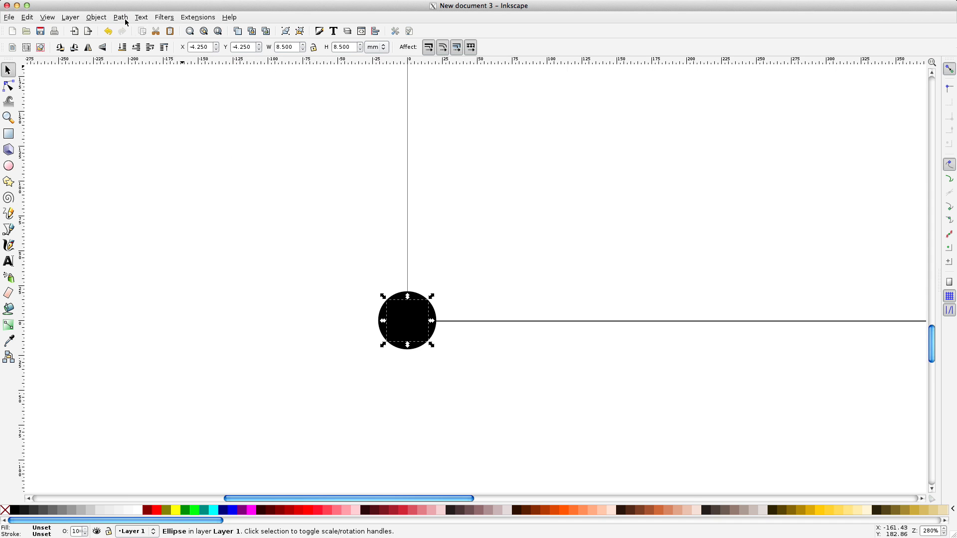
Step: Save the drawing as the SVG file 'circle test'
left_click(356, 281)
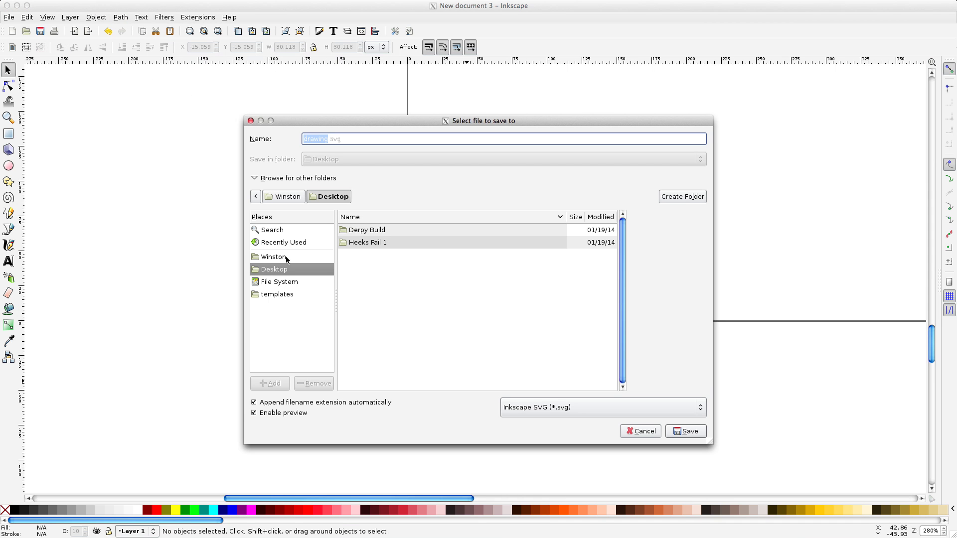
type("circle test")
left_click(698, 429)
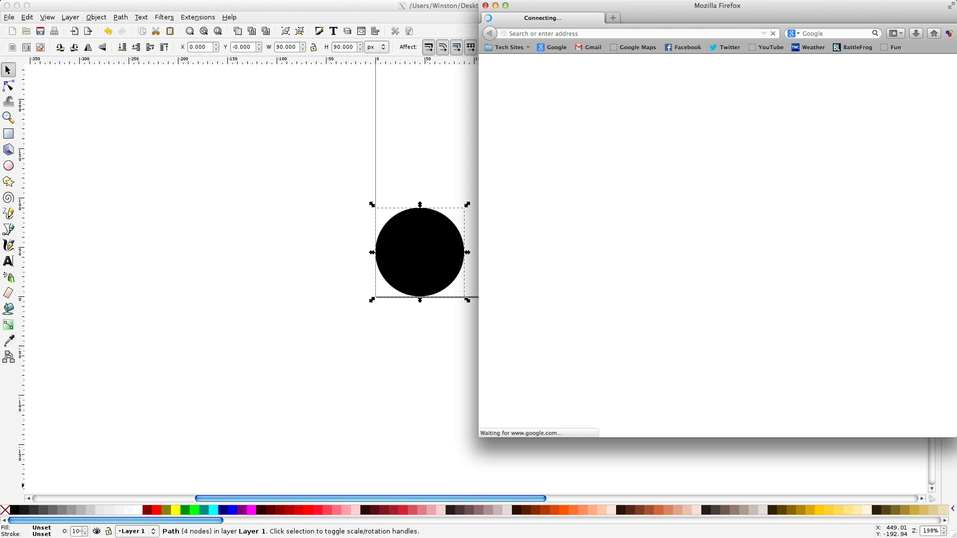
Step: Open a second browser window and load makercam.com in both windows
key("super+n")
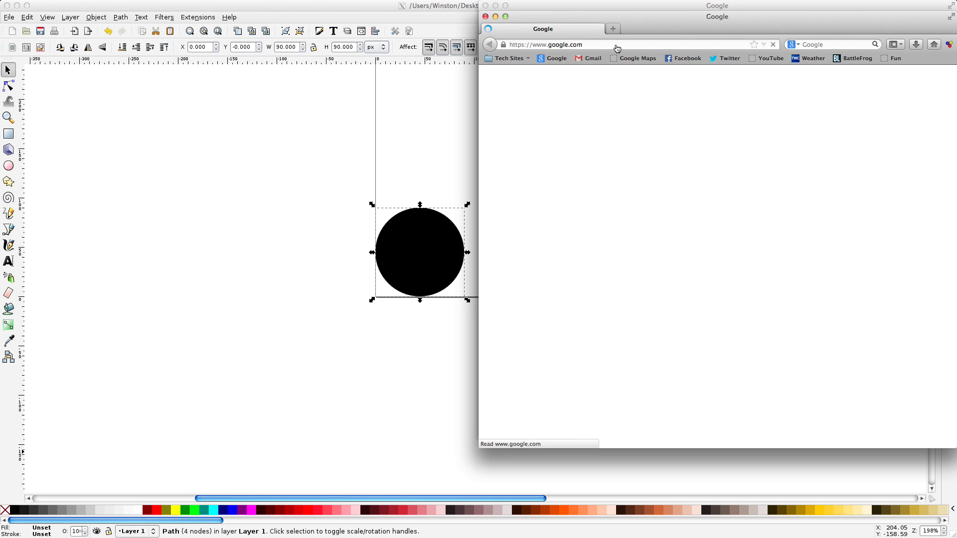
left_click(648, 33)
left_click(648, 33)
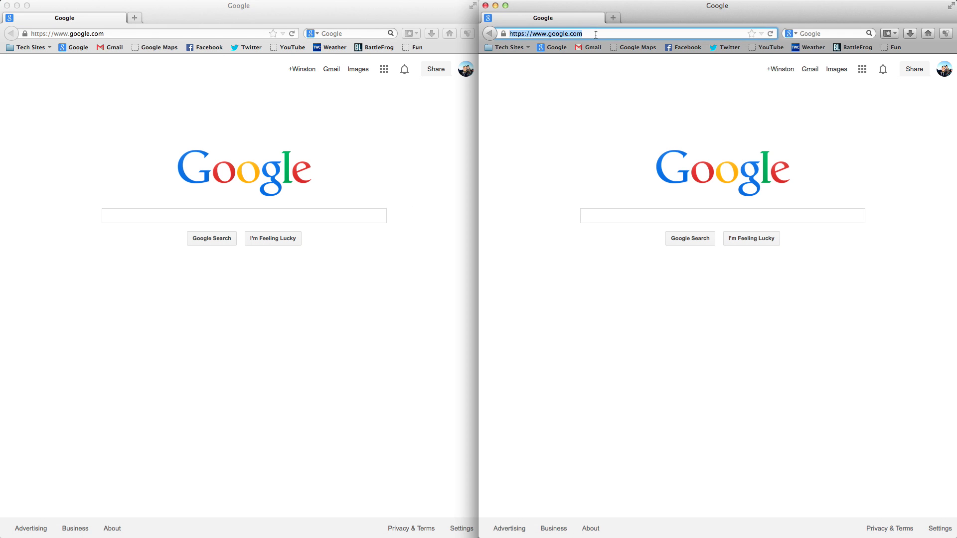
type("makercam.com")
key("Return")
left_click(199, 33)
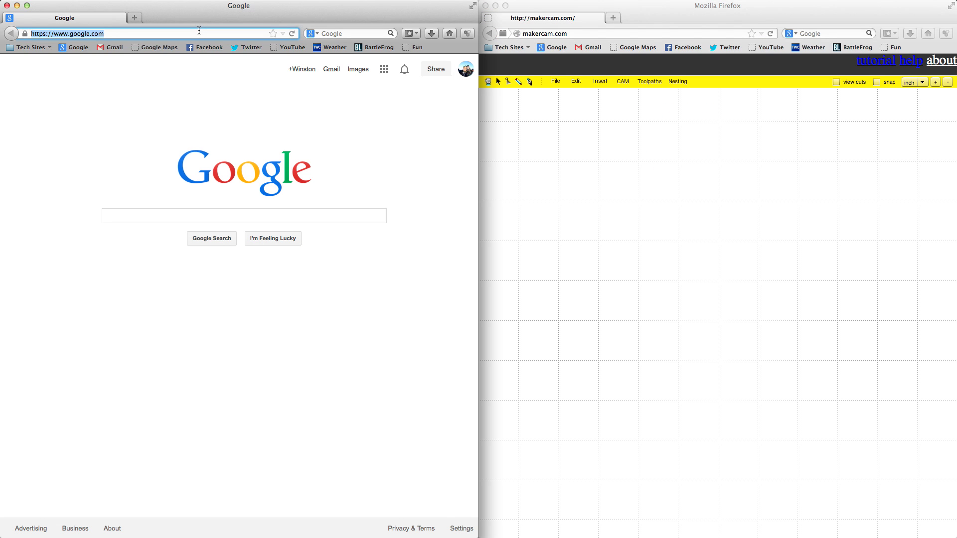
type("makercam.com")
key("Return")
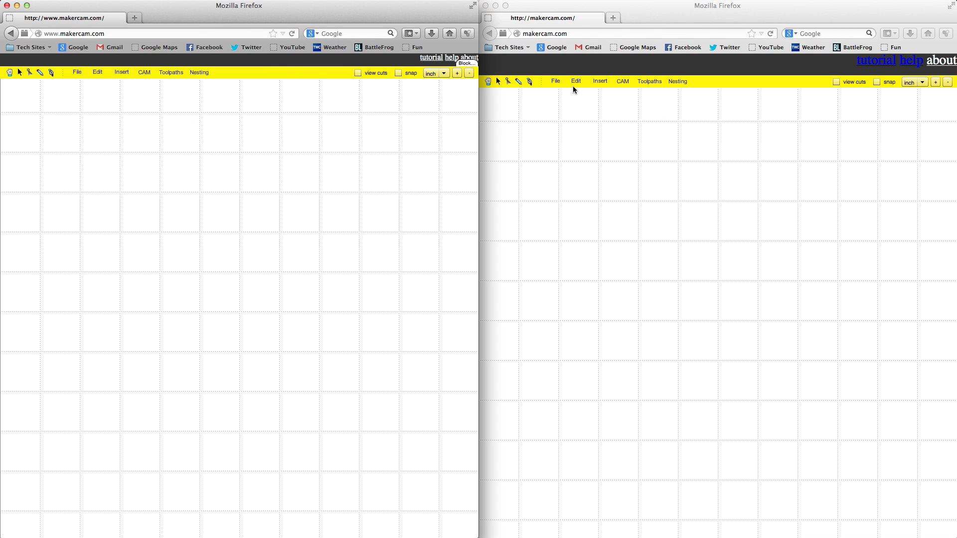
Step: Open and confirm the MakerCAM preferences in both windows
left_click(576, 82)
left_click(578, 183)
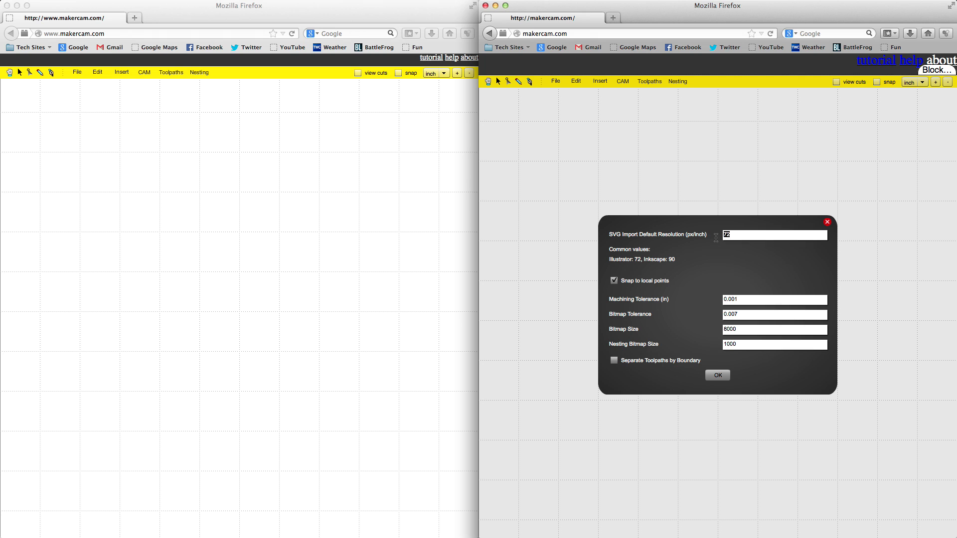
left_click(97, 72)
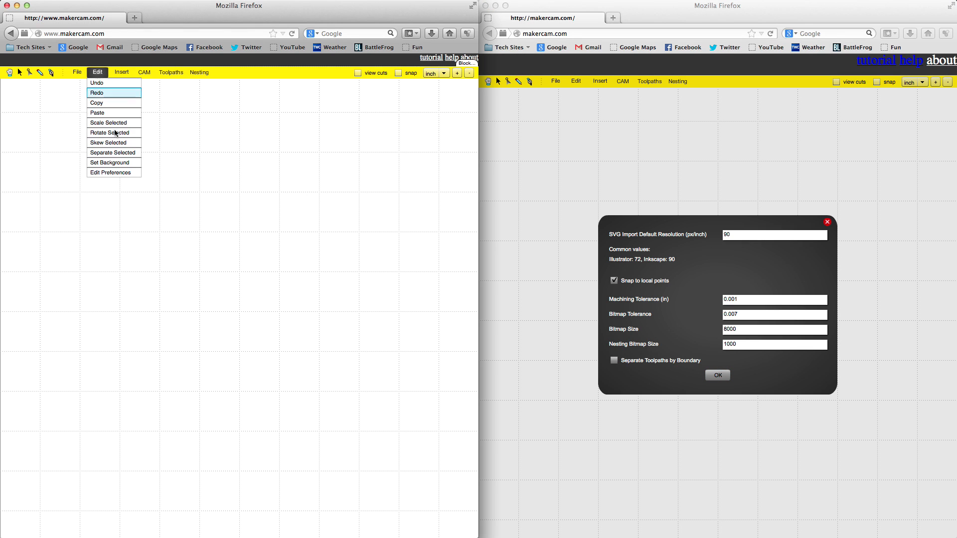
left_click(102, 174)
left_click(238, 367)
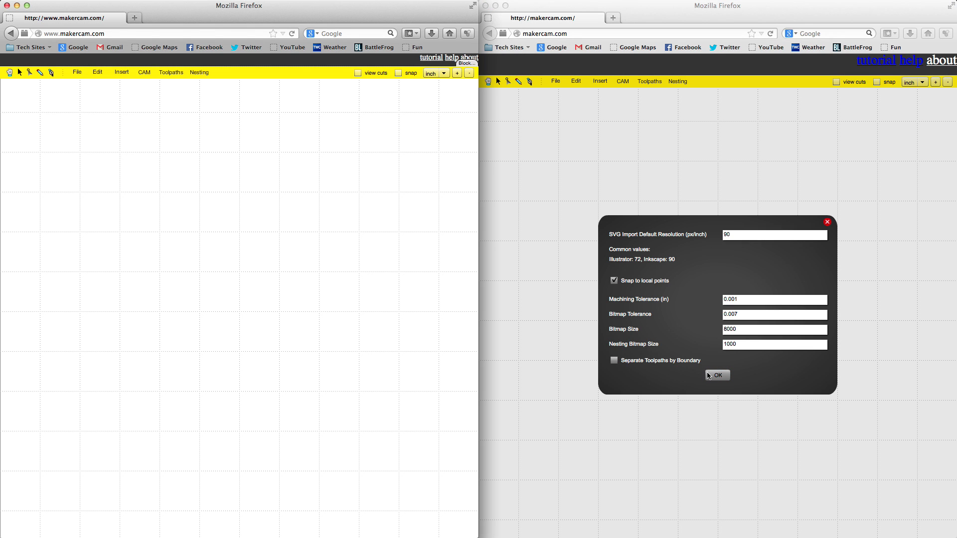
left_click(717, 375)
Step: Import CIRKLE.svg into both MakerCAM canvases
left_click(78, 72)
left_click(80, 82)
double_click(231, 276)
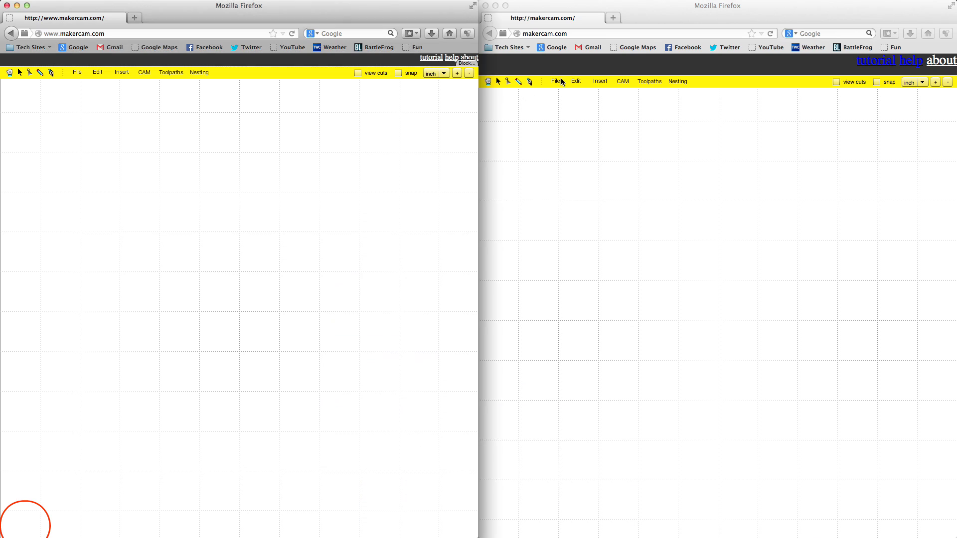
left_click(555, 81)
left_click(558, 90)
double_click(668, 281)
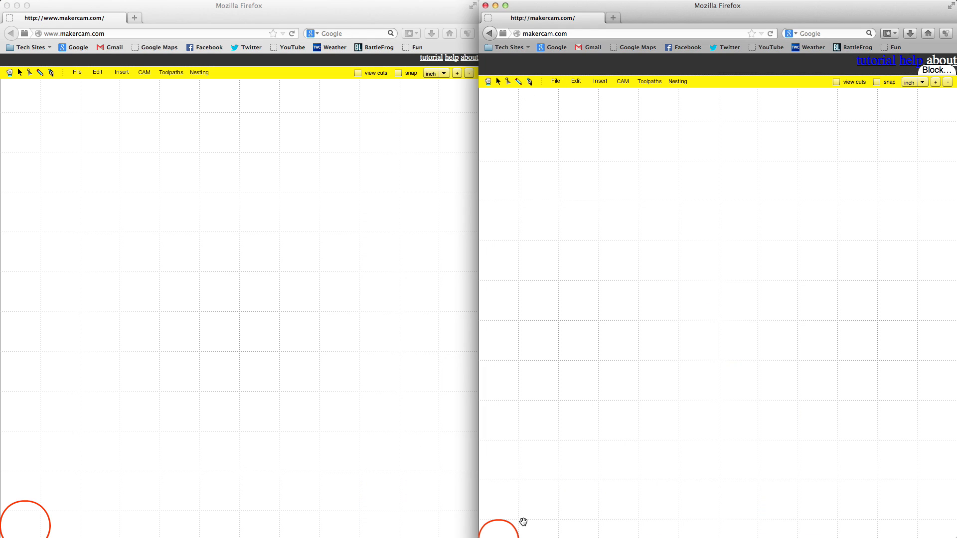
Step: Pan and zoom each canvas so the red circle is large and centred
left_click_drag(523, 522, 652, 325)
left_click_drag(23, 513, 269, 322)
scroll(270, 322, "up", 3)
scroll(626, 359, "up", 5)
left_click_drag(626, 359, 752, 317)
scroll(375, 312, "up", 1)
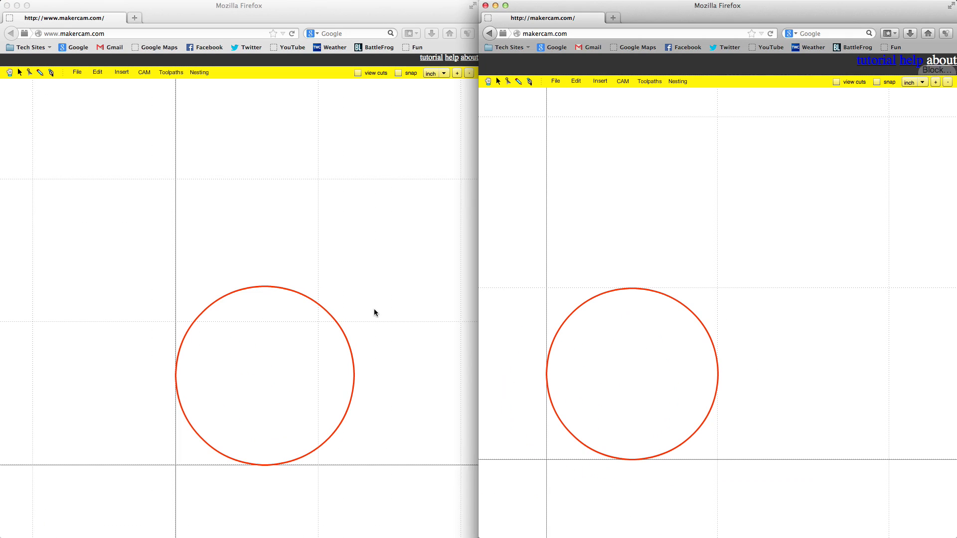
scroll(375, 312, "up", 1)
left_click_drag(357, 289, 319, 251)
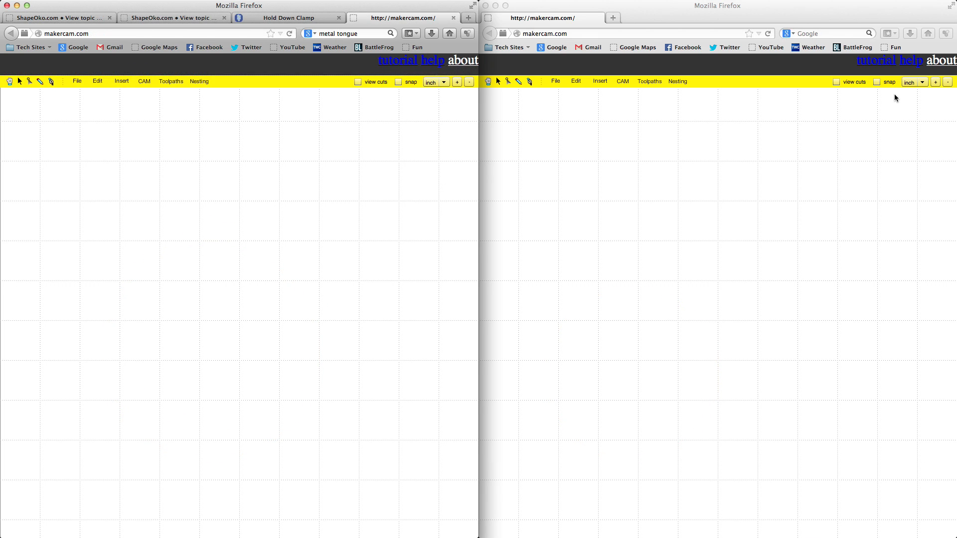
Step: Switch the right canvas to centimetres and insert a small circle on each canvas
left_click(926, 83)
left_click(916, 101)
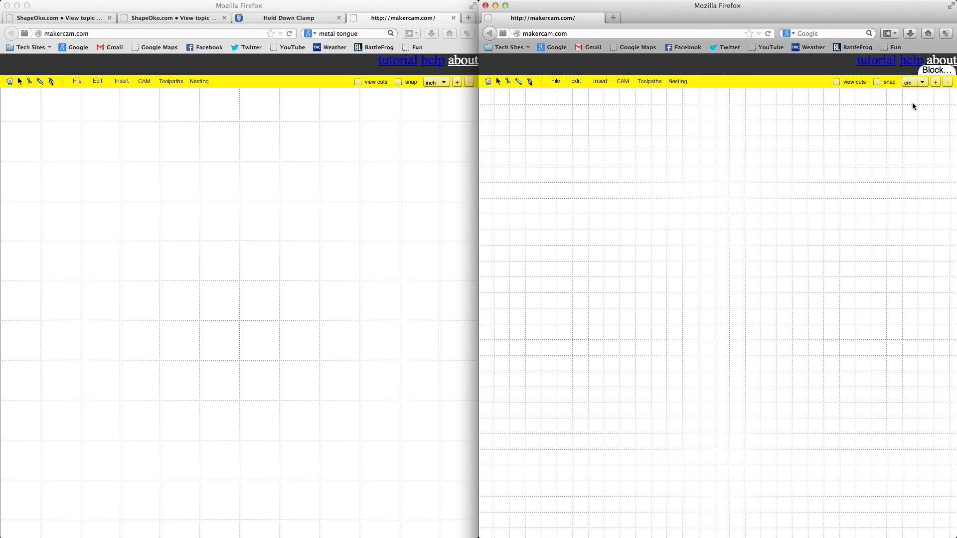
left_click(121, 80)
left_click(127, 92)
left_click(239, 315)
left_click(600, 81)
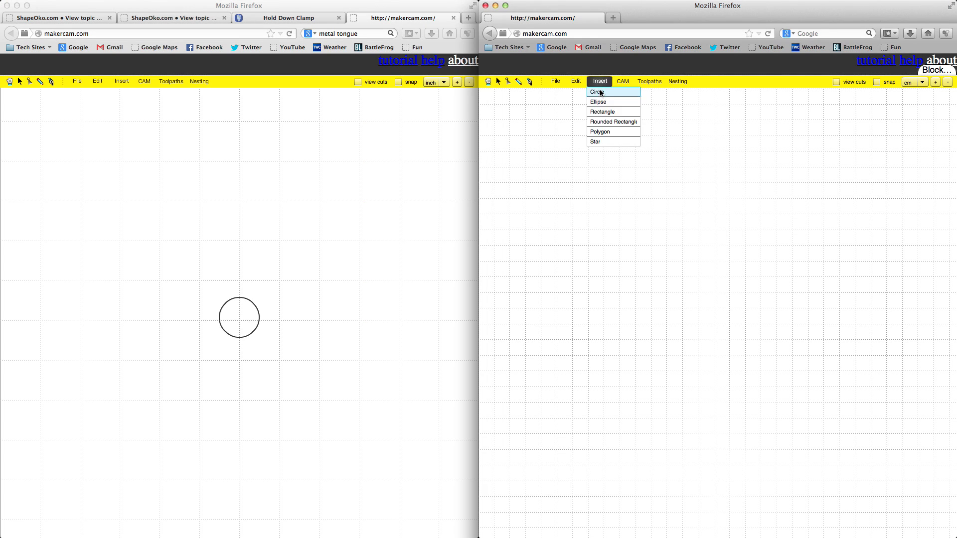
left_click(603, 91)
left_click(718, 315)
Step: Add a pocket operation to the circle on the left inch canvas
left_click_drag(171, 287, 270, 349)
left_click(144, 81)
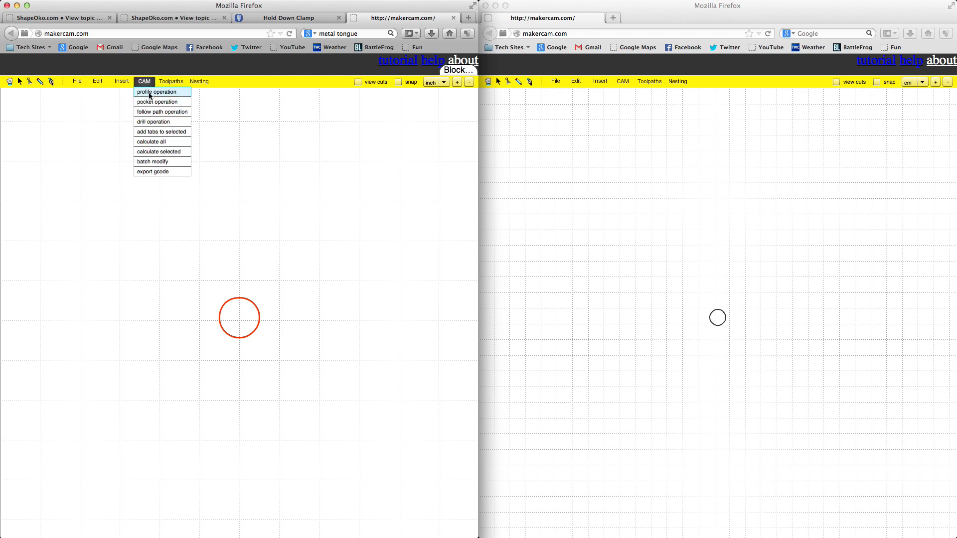
left_click(149, 103)
left_click(240, 390)
Step: Add a pocket to the right cm circle and export the toolpaths as G-code
left_click(614, 270)
left_click(628, 85)
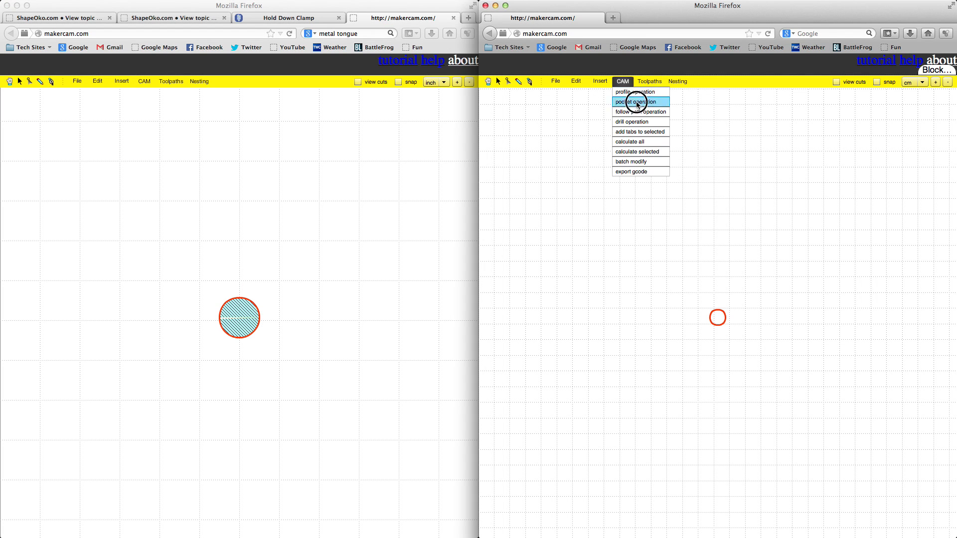
left_click(635, 102)
left_click(687, 338)
left_click(623, 81)
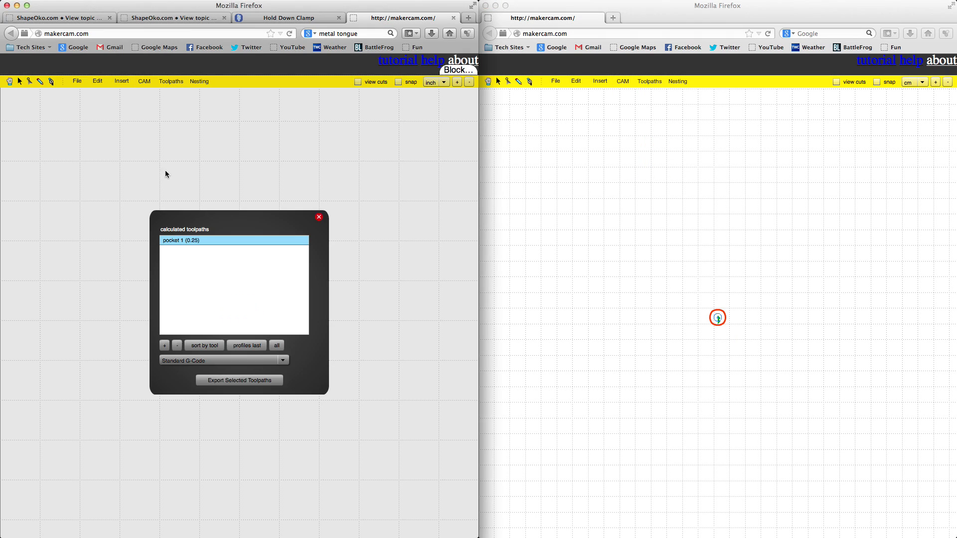
left_click(239, 380)
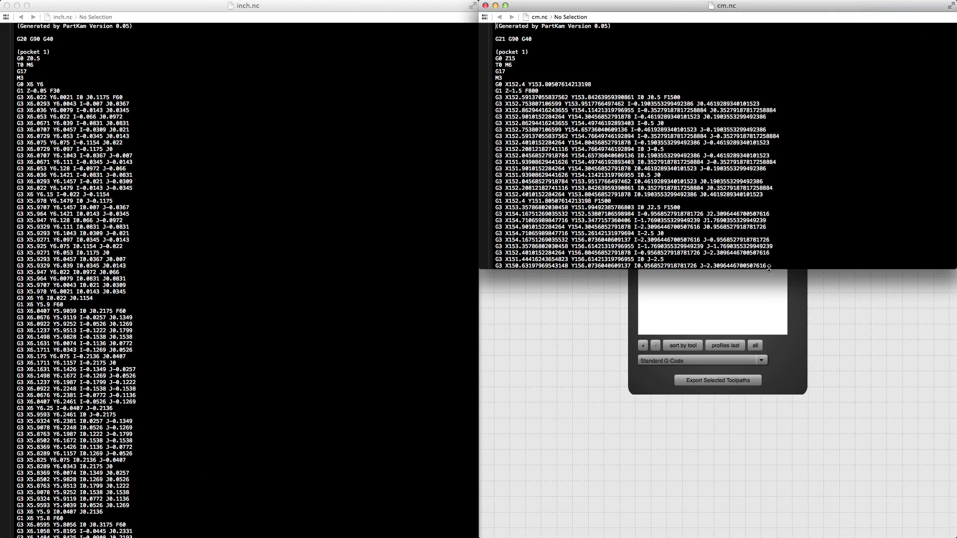
Step: Lengthen the cm.nc window and compare its G-code moves against inch.nc
left_click_drag(770, 269, 770, 519)
left_click(196, 360)
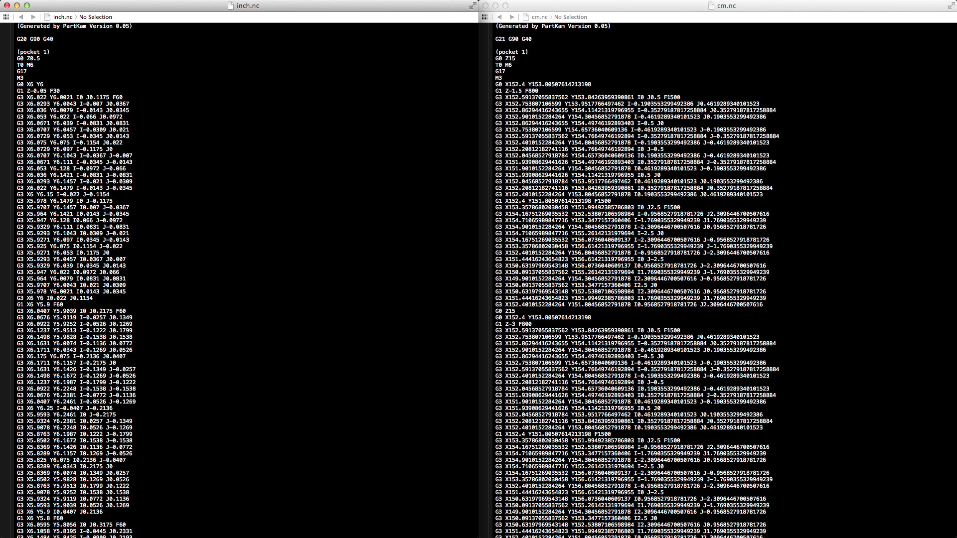
left_click(780, 309)
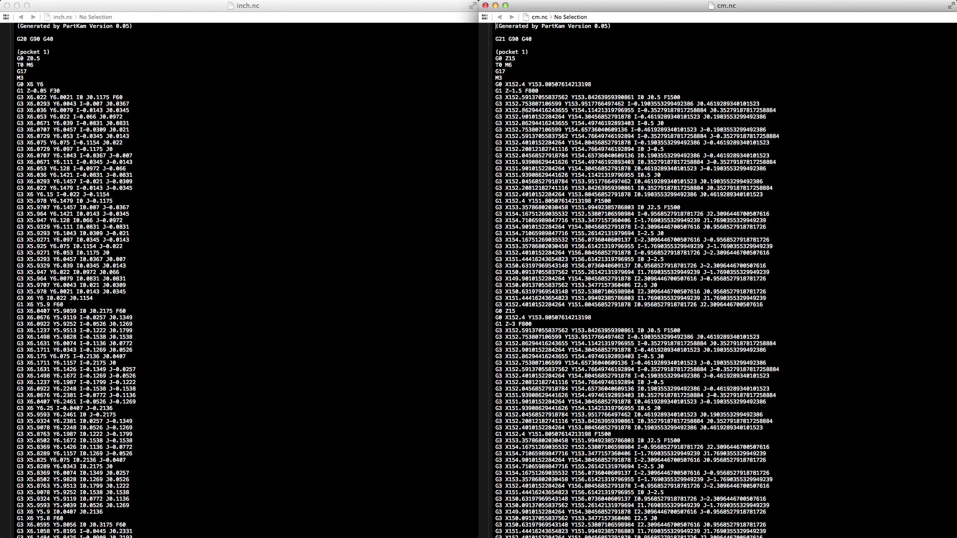
left_click_drag(496, 98, 793, 302)
left_click(793, 305)
left_click(55, 40)
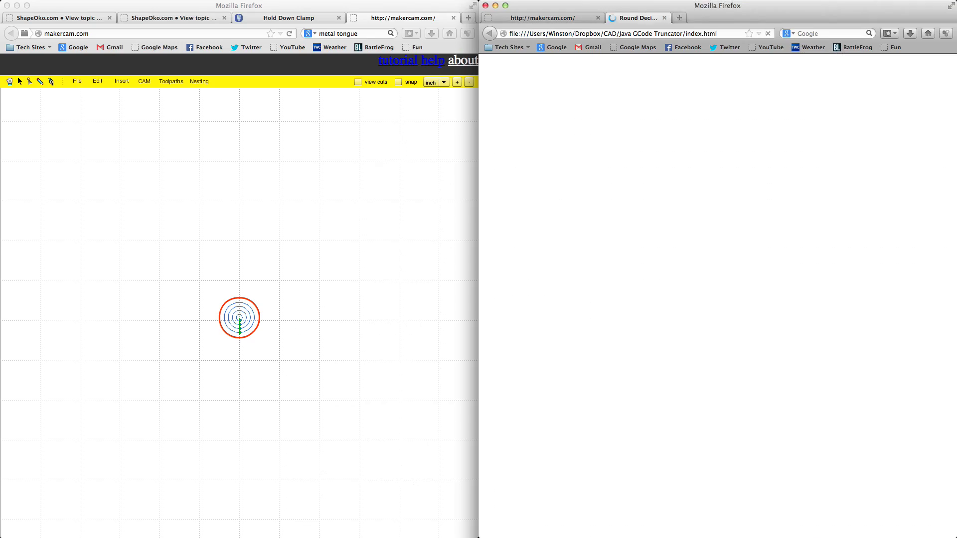
Step: Paste the cm G-code into Round Decimals, round it to 5 decimals and select the result
key("super+Tab")
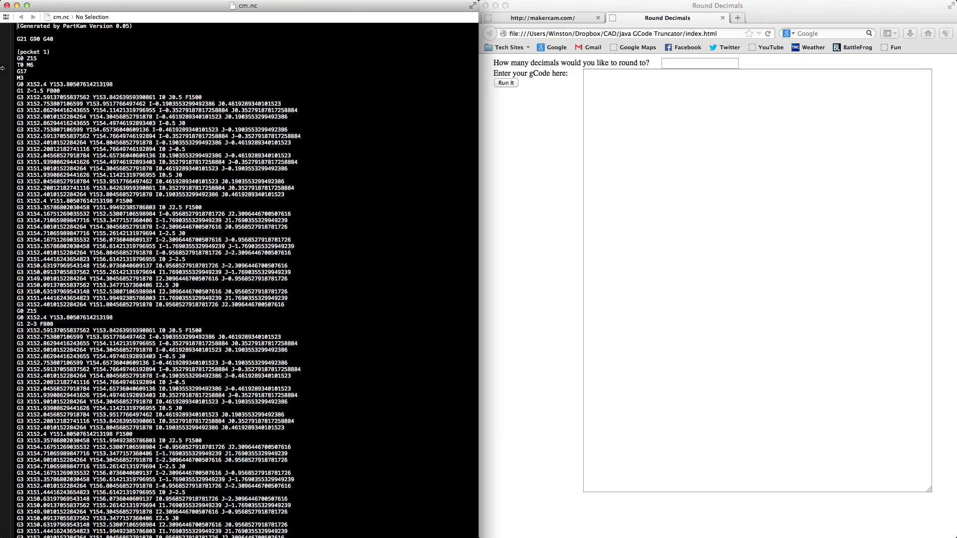
left_click(700, 179)
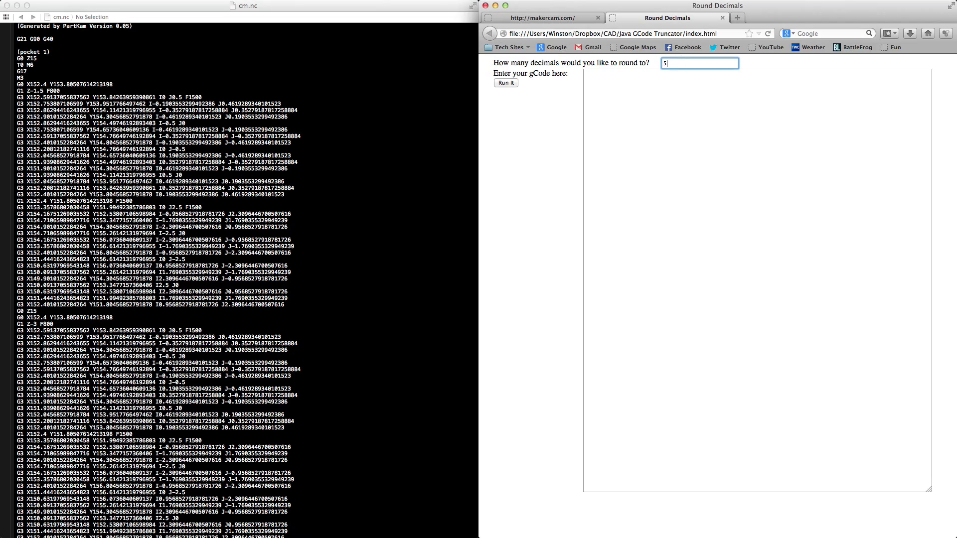
type("5")
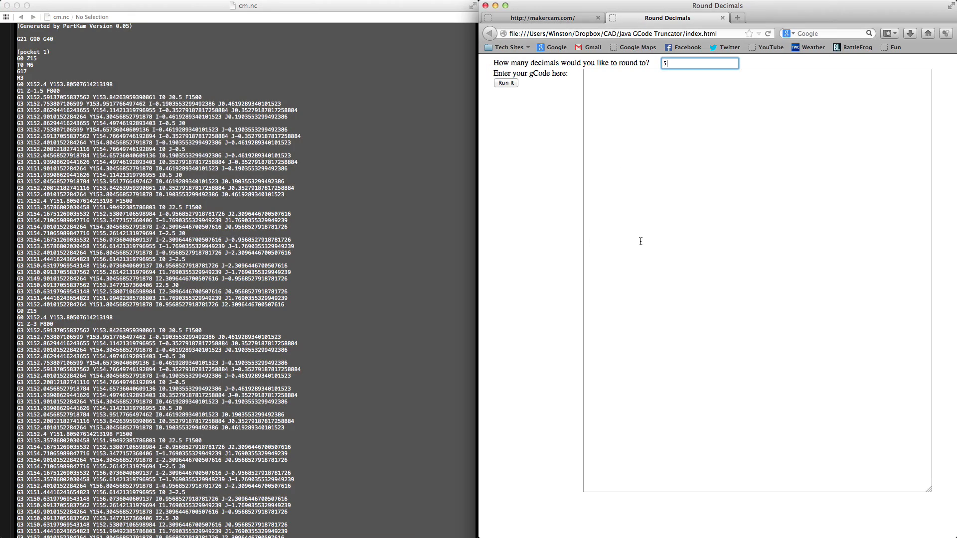
left_click(645, 235)
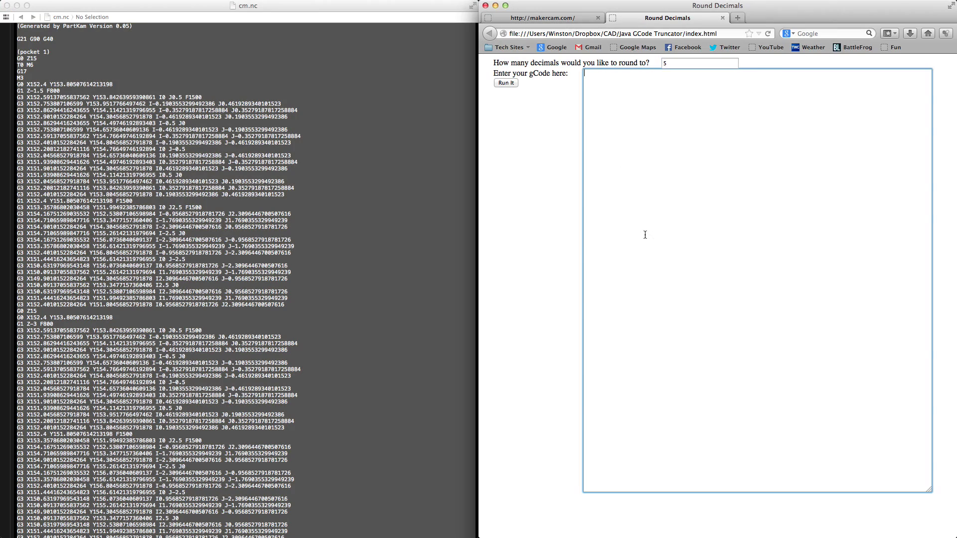
key("super+v")
left_click(501, 83)
scroll(744, 185, "up", 15)
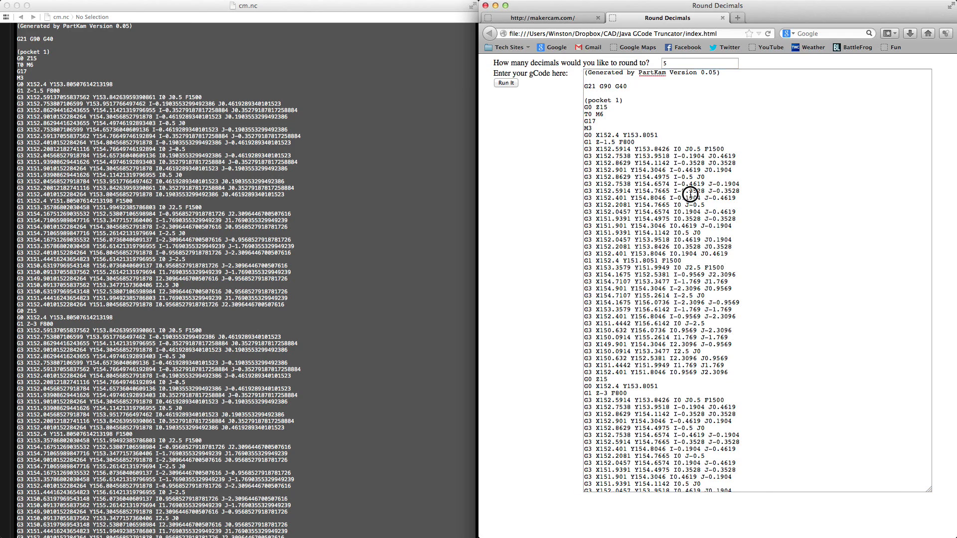
key("super+a")
left_click(257, 218)
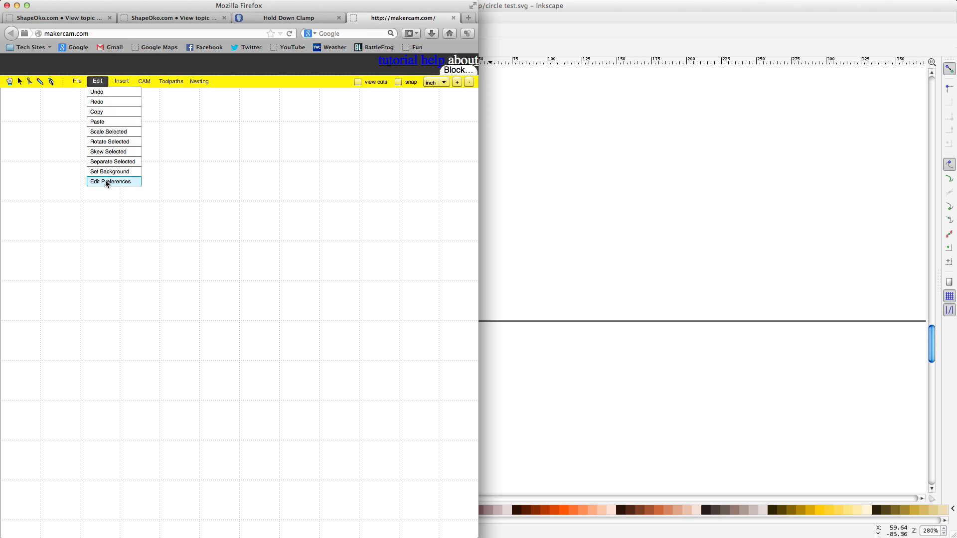
Step: Accept the MakerCAM preferences and load the drawing through the file options
left_click(105, 182)
left_click(240, 375)
left_click(76, 81)
left_click(92, 91)
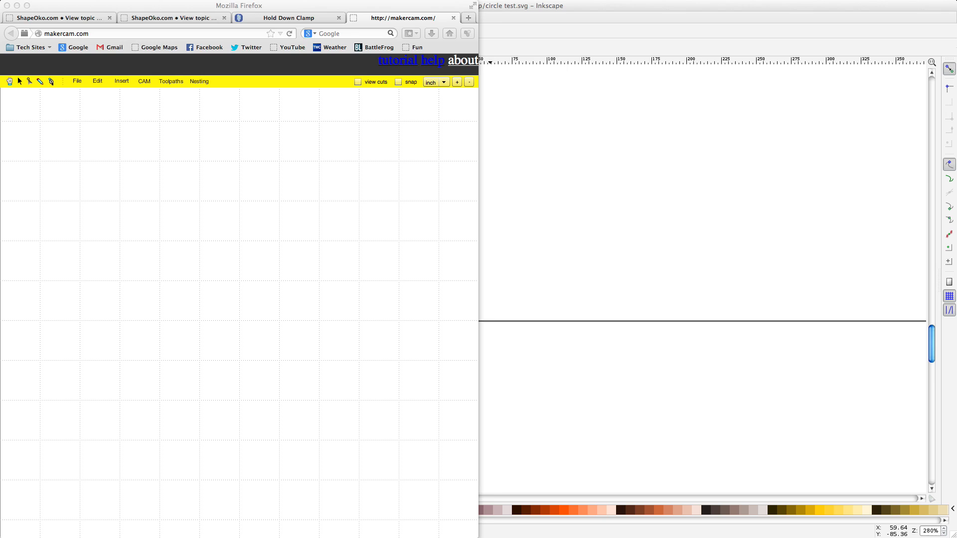
left_click(171, 303)
scroll(279, 280, "down", 2)
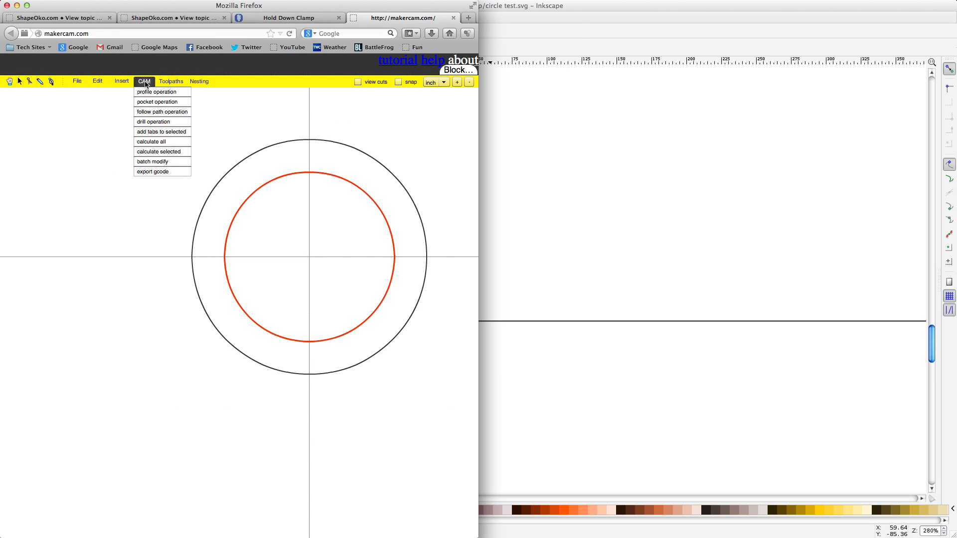
Step: Add 0.125 in pocket operations to the inner and outer circles and calculate all toolpaths
left_click(156, 102)
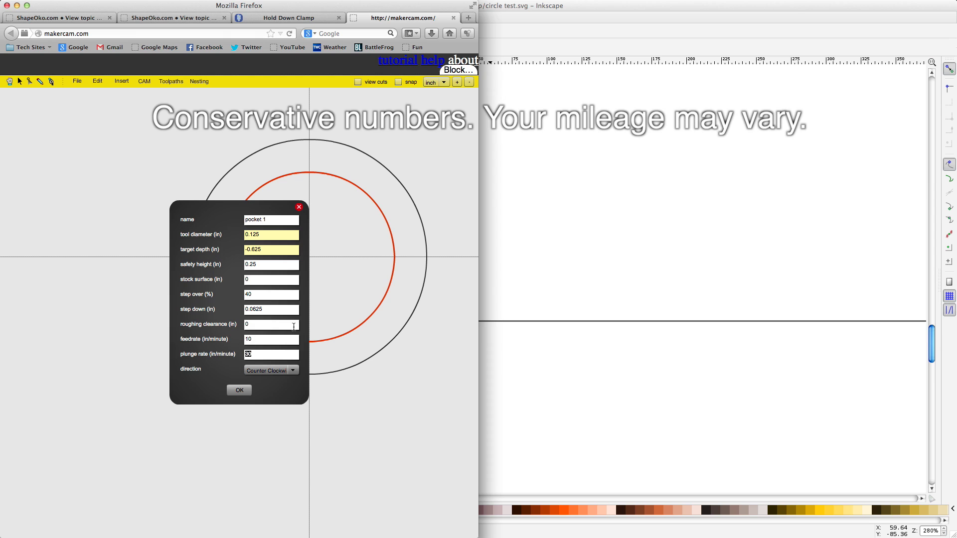
key("Return")
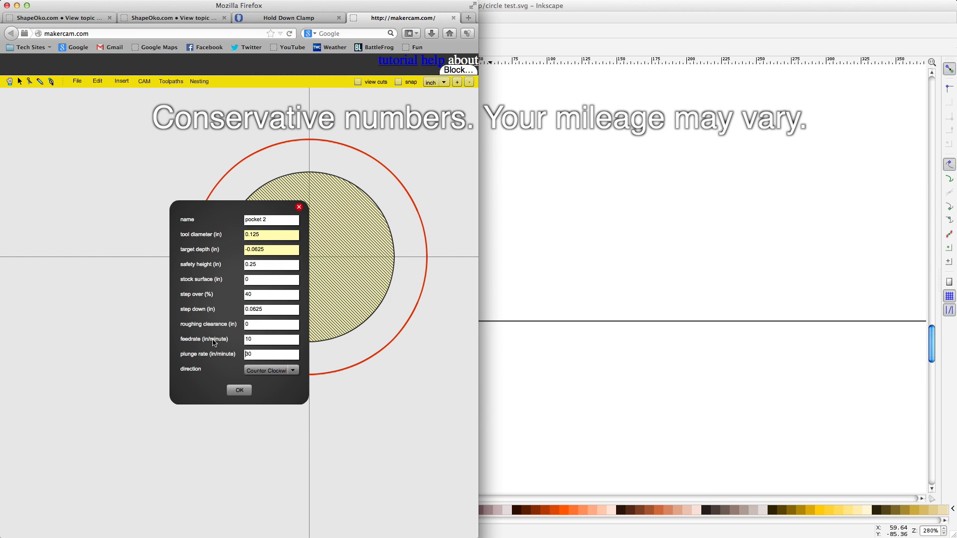
left_click(241, 390)
left_click(171, 81)
left_click(149, 141)
Step: Export both pockets as threaded_insert_test.nc, replacing the existing file
left_click(171, 81)
left_click(152, 171)
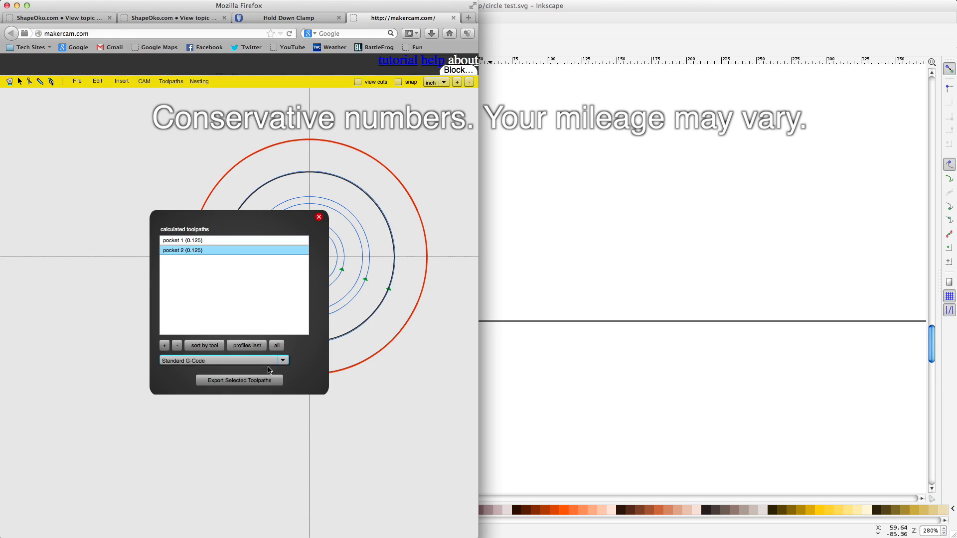
left_click(276, 345)
left_click(239, 381)
left_click(718, 426)
left_click(641, 406)
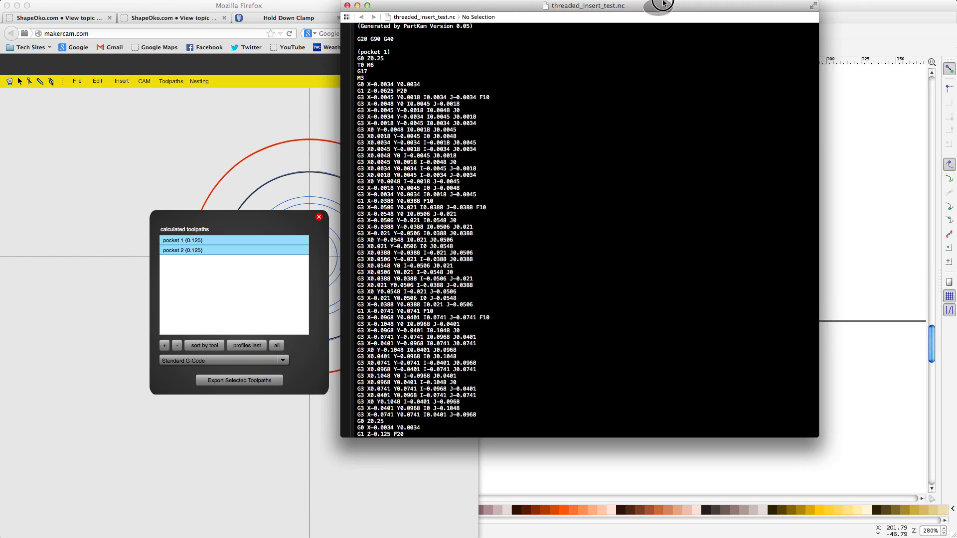
left_click_drag(662, 5, 799, 5)
scroll(593, 449, "down", 10)
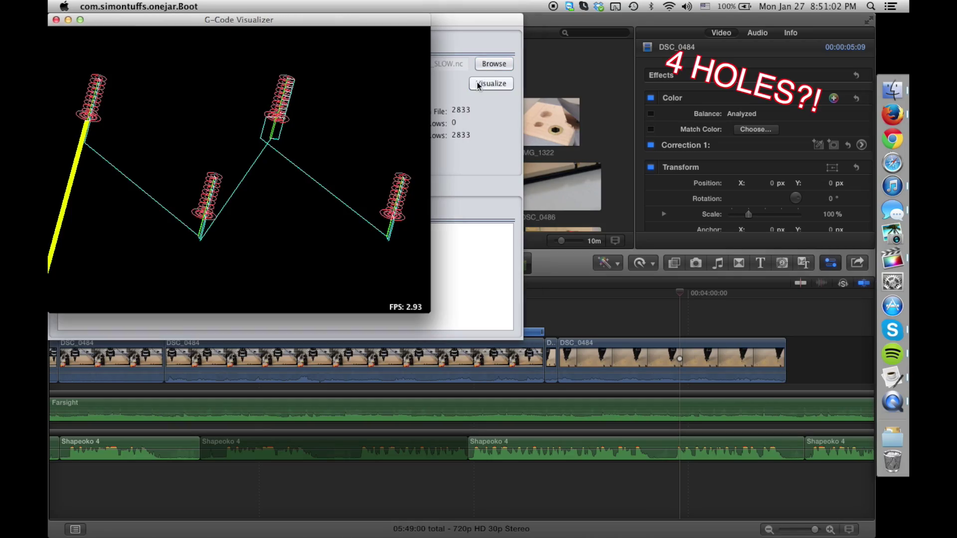
Step: Rotate and zoom the 3-D preview of the four helical holes and travel moves
left_click_drag(255, 187, 247, 117)
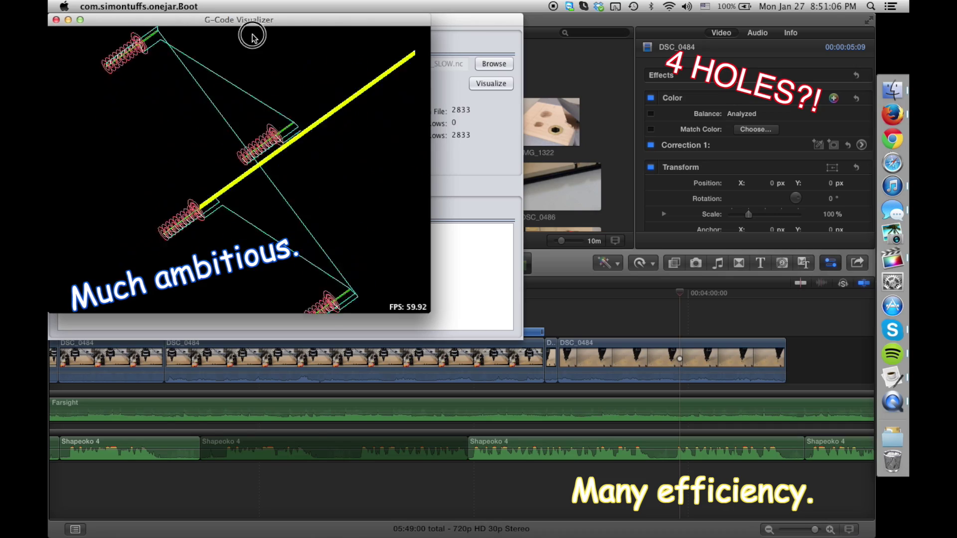